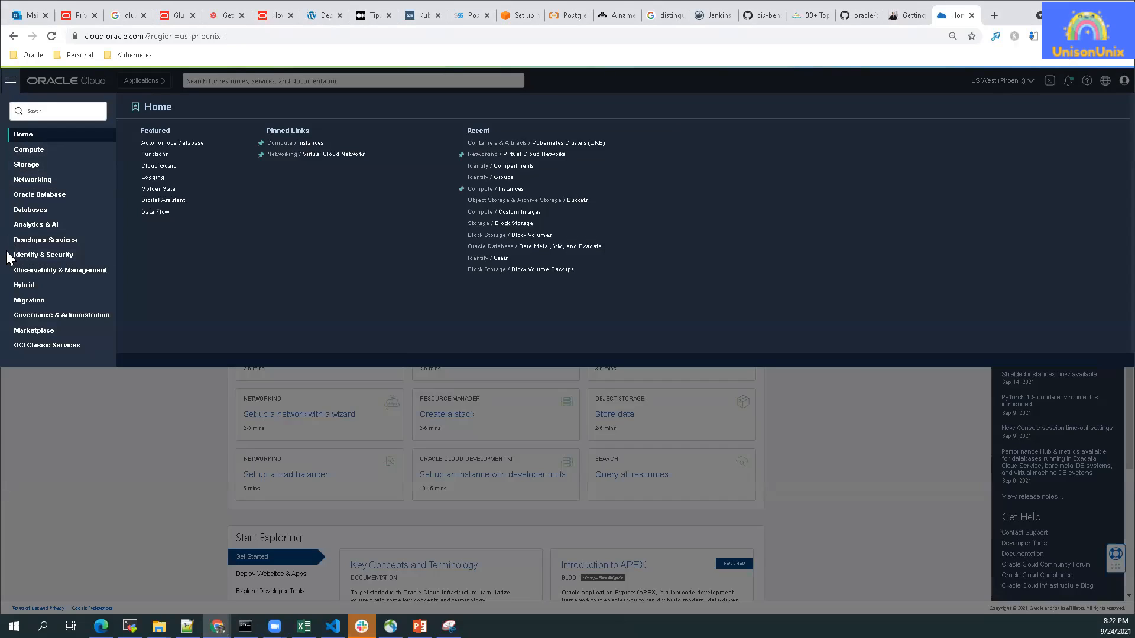
# Launch the Quick Create workflow for a new Kubernetes (OKE) cluster in the CD3Demo compartment
pyautogui.click(23, 241)
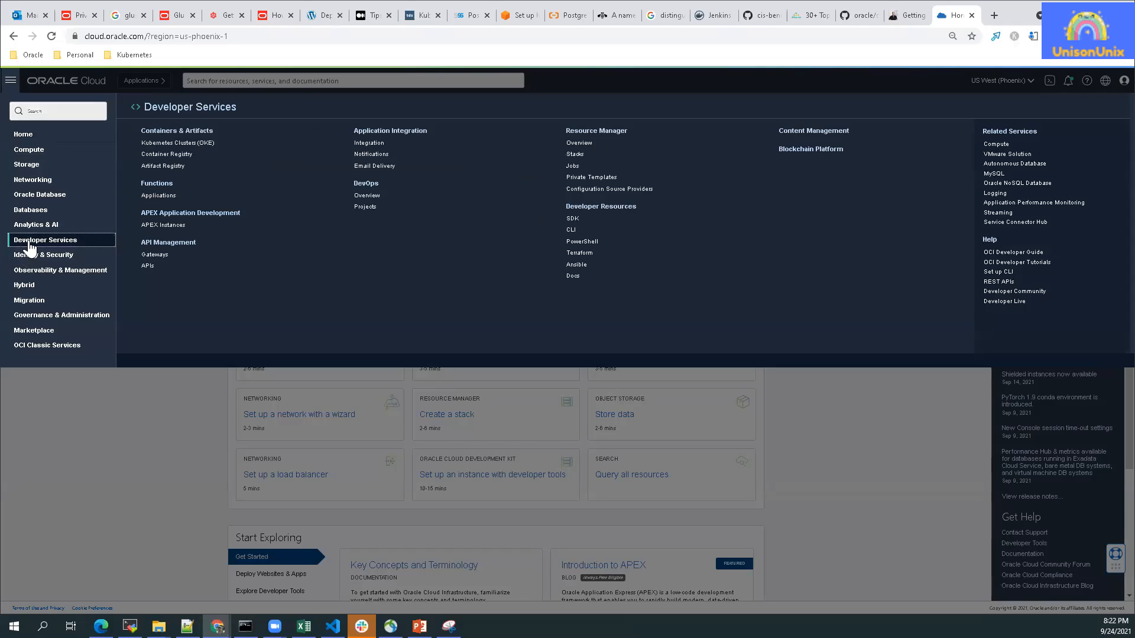
pyautogui.click(180, 144)
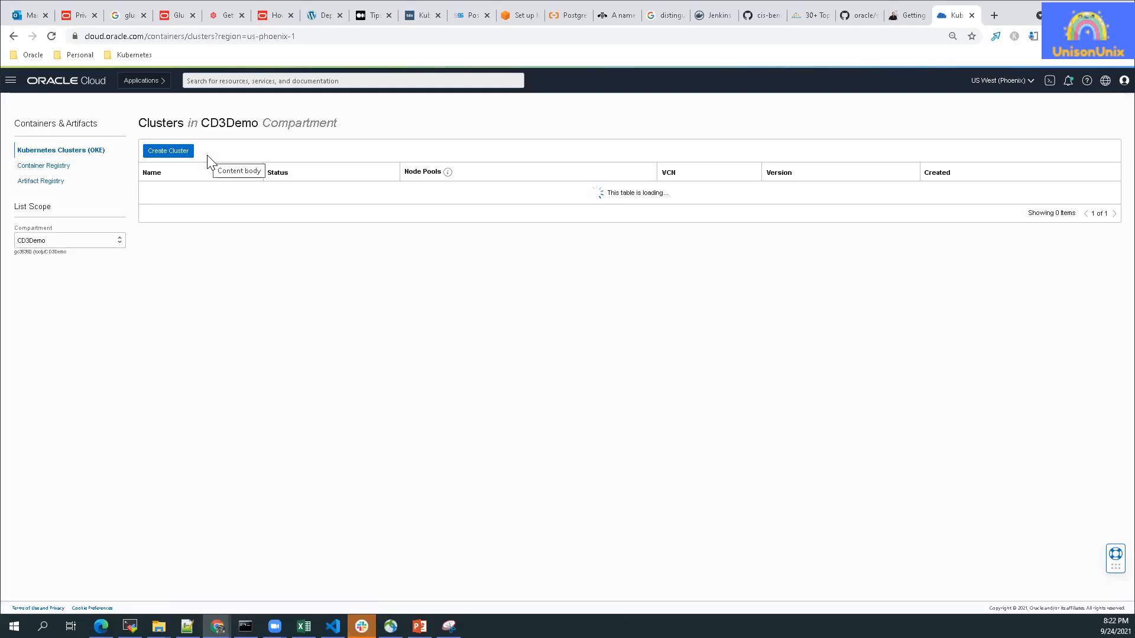
pyautogui.click(160, 156)
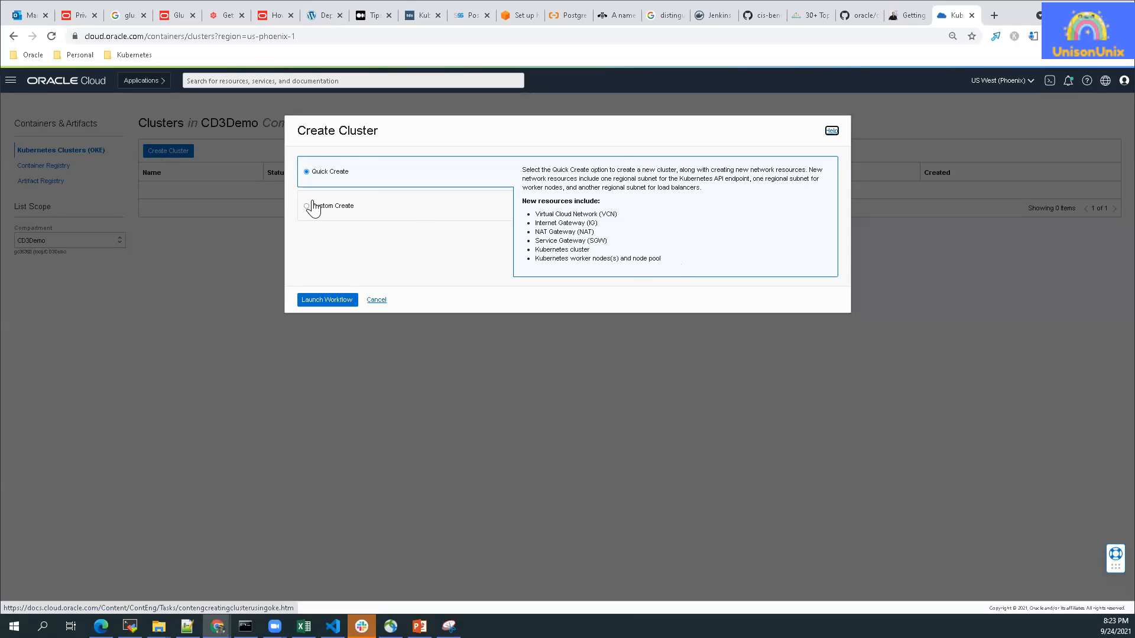
pyautogui.click(318, 211)
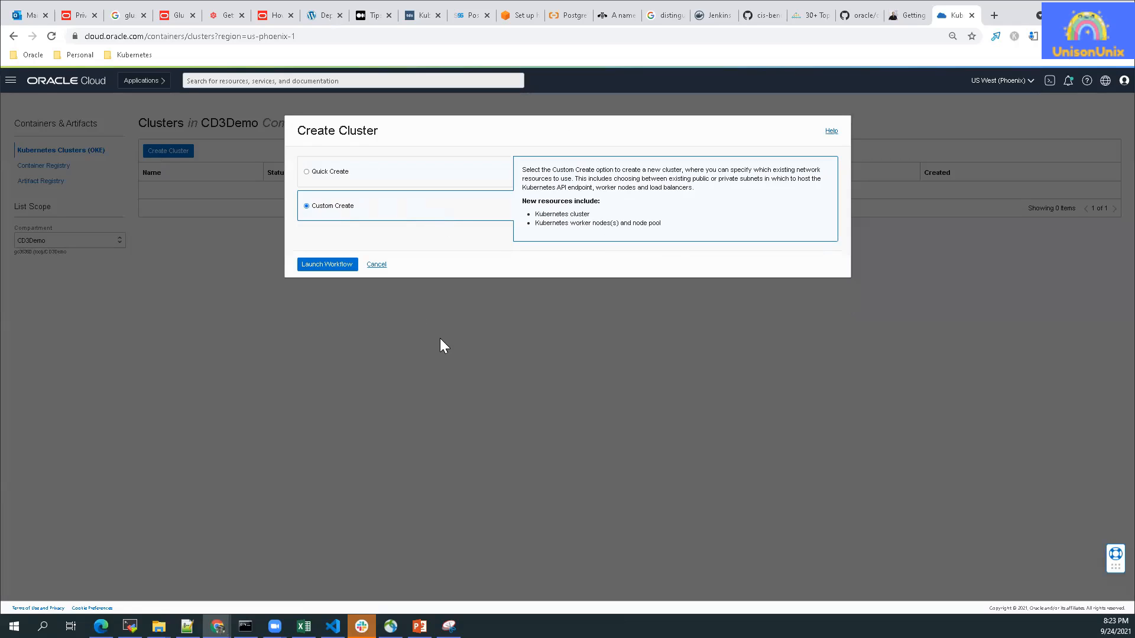
pyautogui.click(336, 179)
pyautogui.click(326, 299)
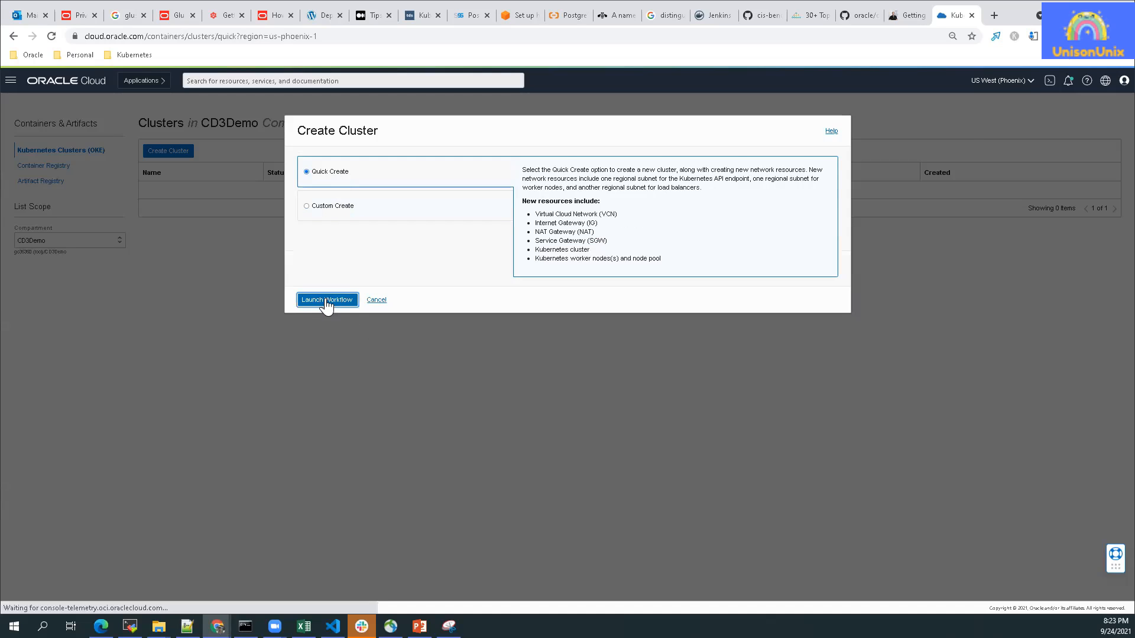
# Replace the default cluster name with kudedemo
pyautogui.click(241, 156)
pyautogui.press('BackSpace')
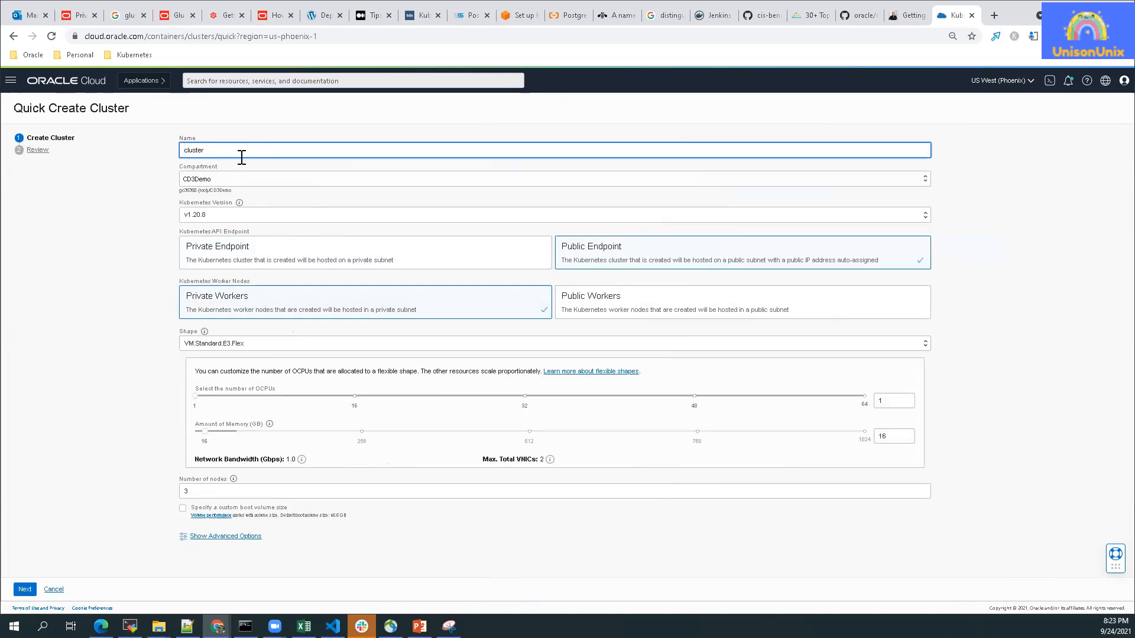
pyautogui.press('BackSpace')
pyautogui.press('BackSpace')
pyautogui.press('BackSpace')
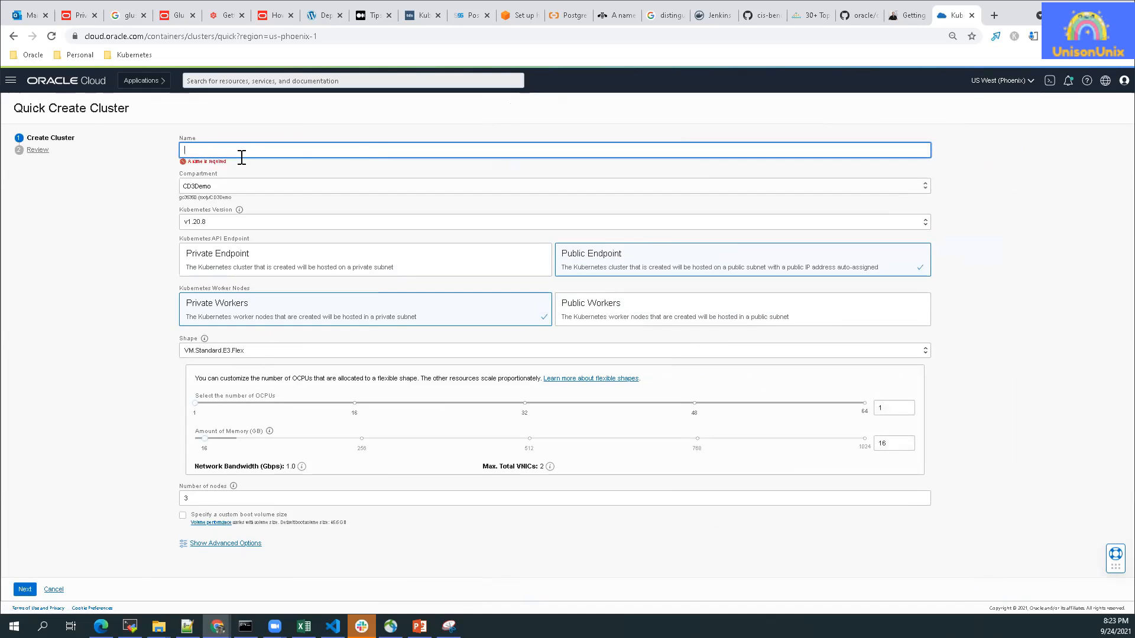
pyautogui.write('kudedemo')
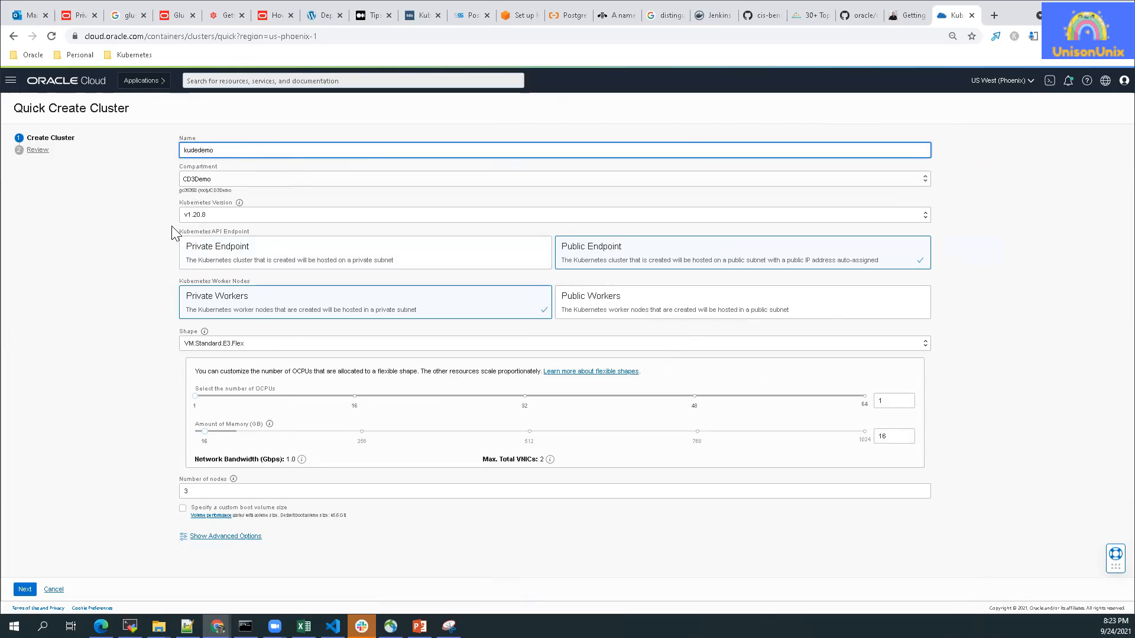
# Set the cluster's Kubernetes version to v1.19.12 and the node shape to VM.Standard2.1
pyautogui.click(210, 216)
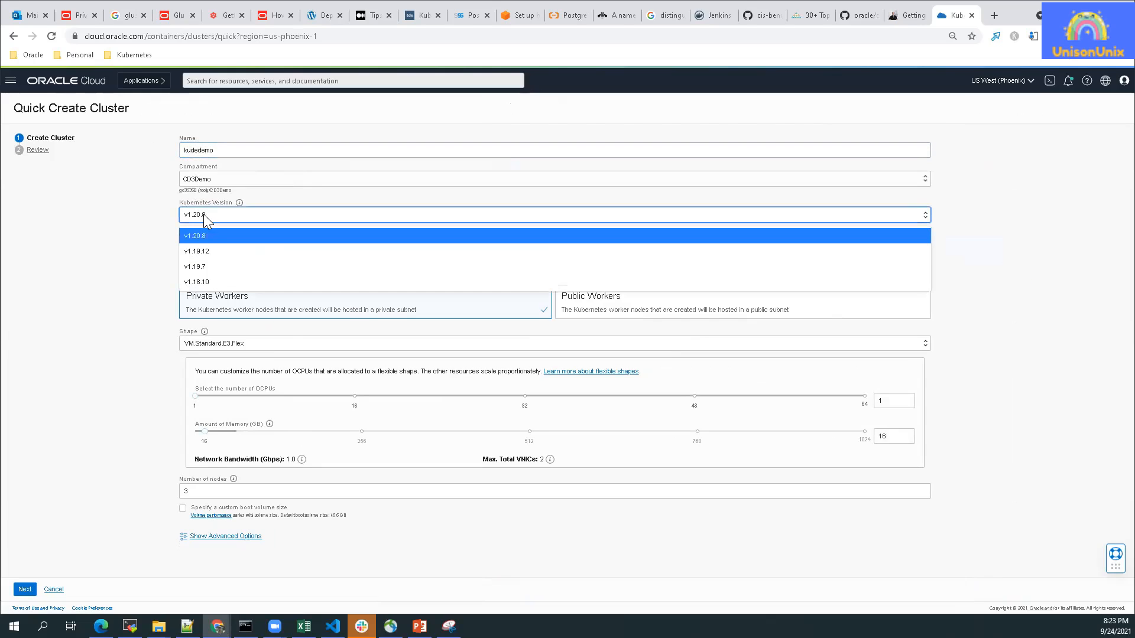
pyautogui.click(206, 251)
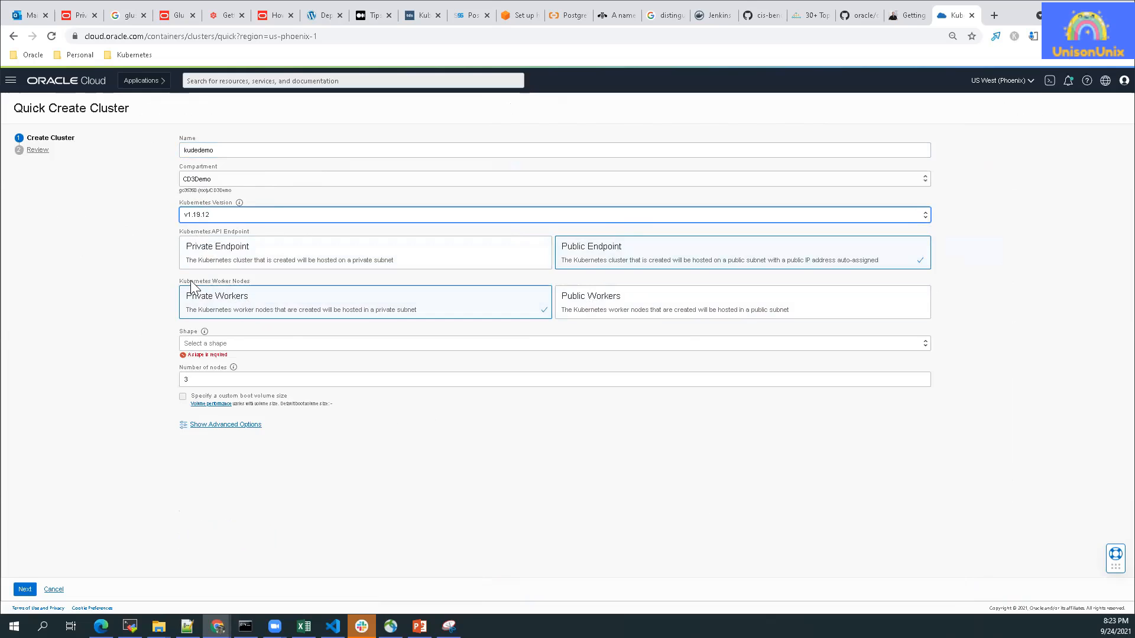
pyautogui.click(222, 345)
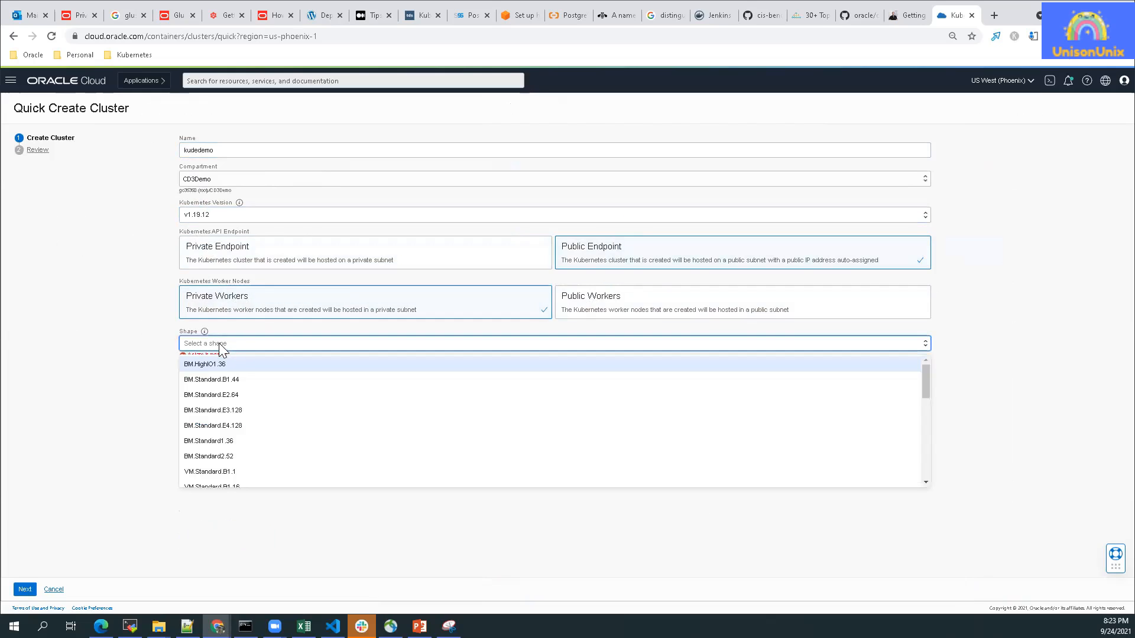
pyautogui.scroll(-3, 247, 427)
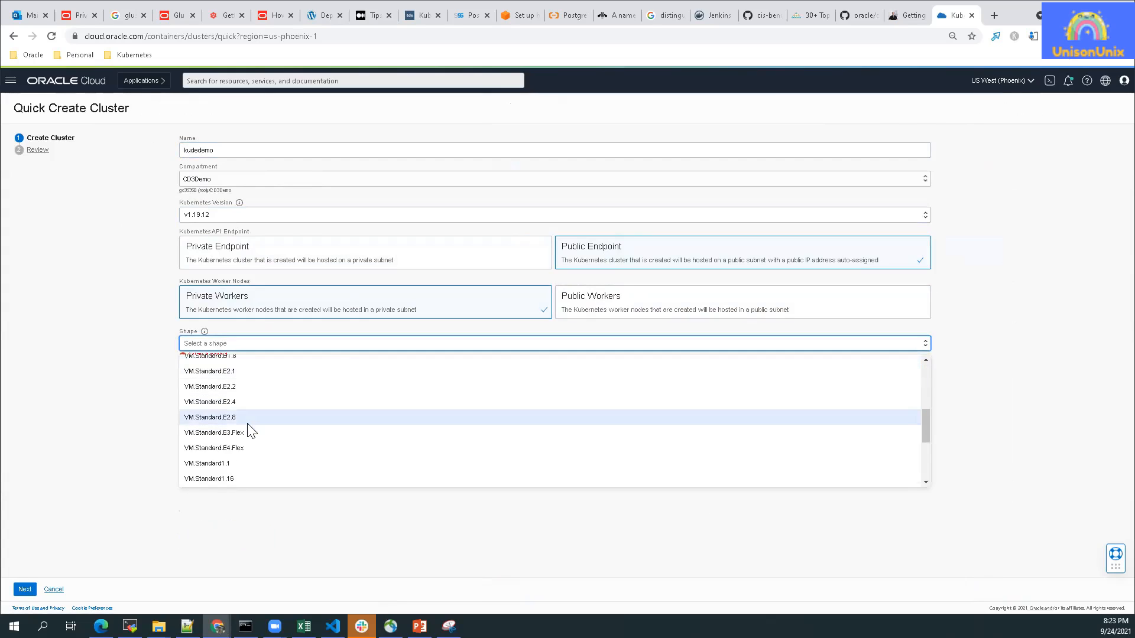
pyautogui.scroll(-2, 249, 431)
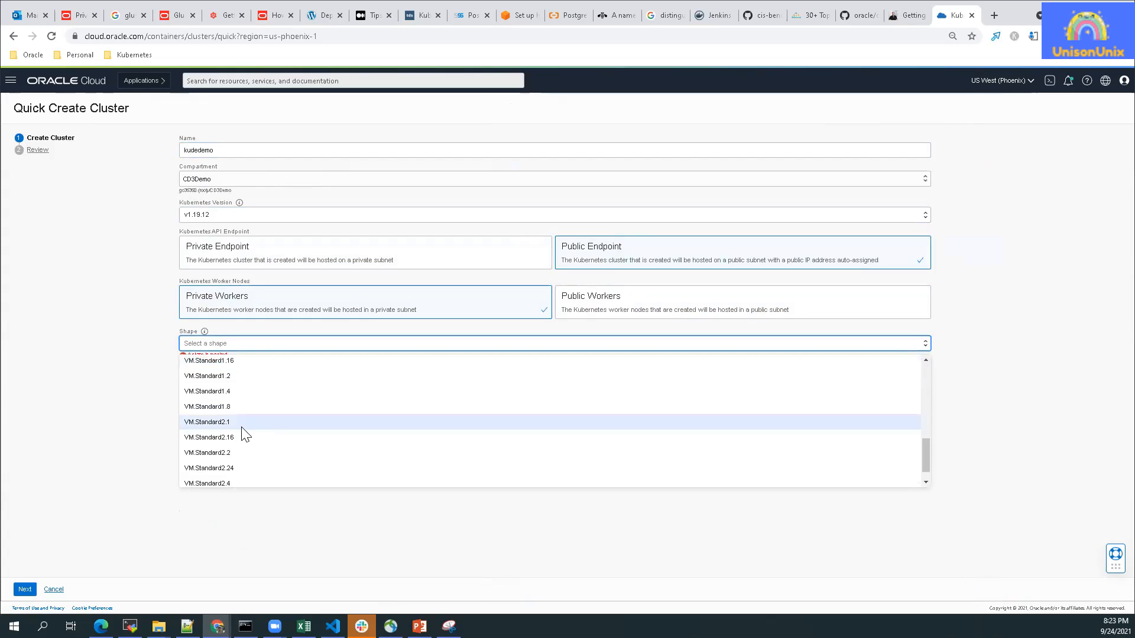
pyautogui.click(208, 422)
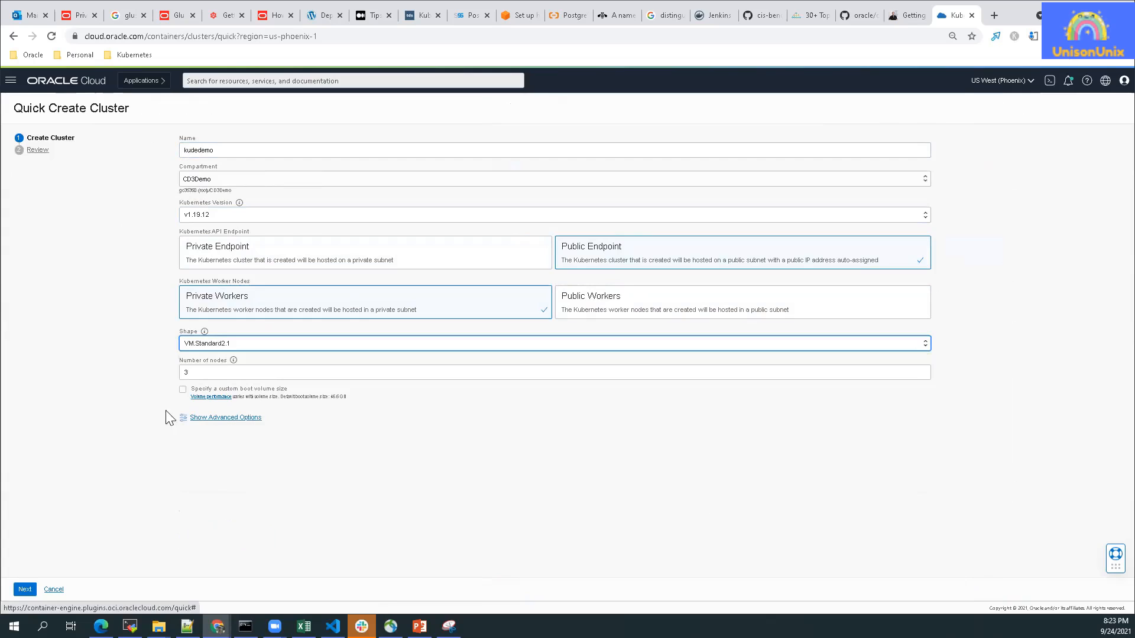
# Set the number of nodes to 1, review the configuration and create the cluster
pyautogui.click(196, 374)
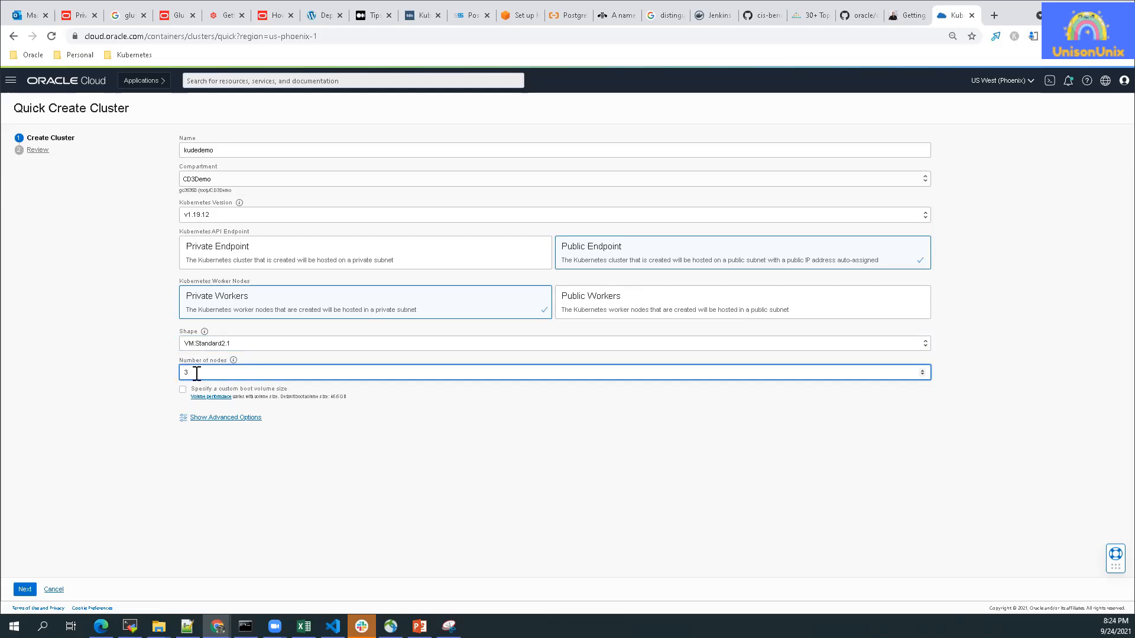
pyautogui.press('BackSpace')
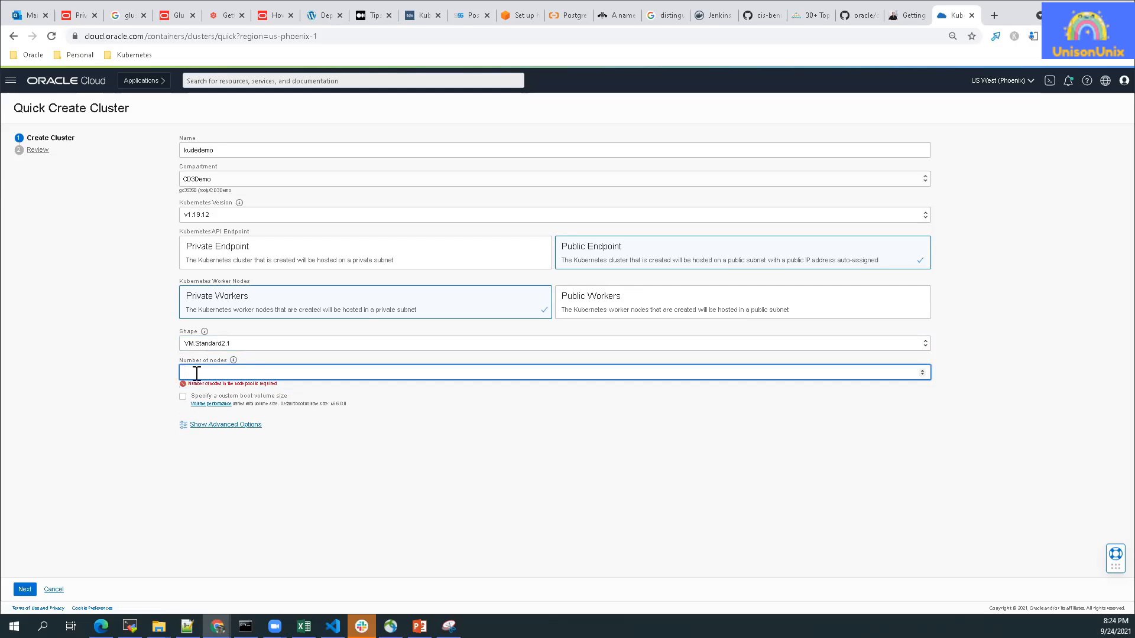
pyautogui.write('1')
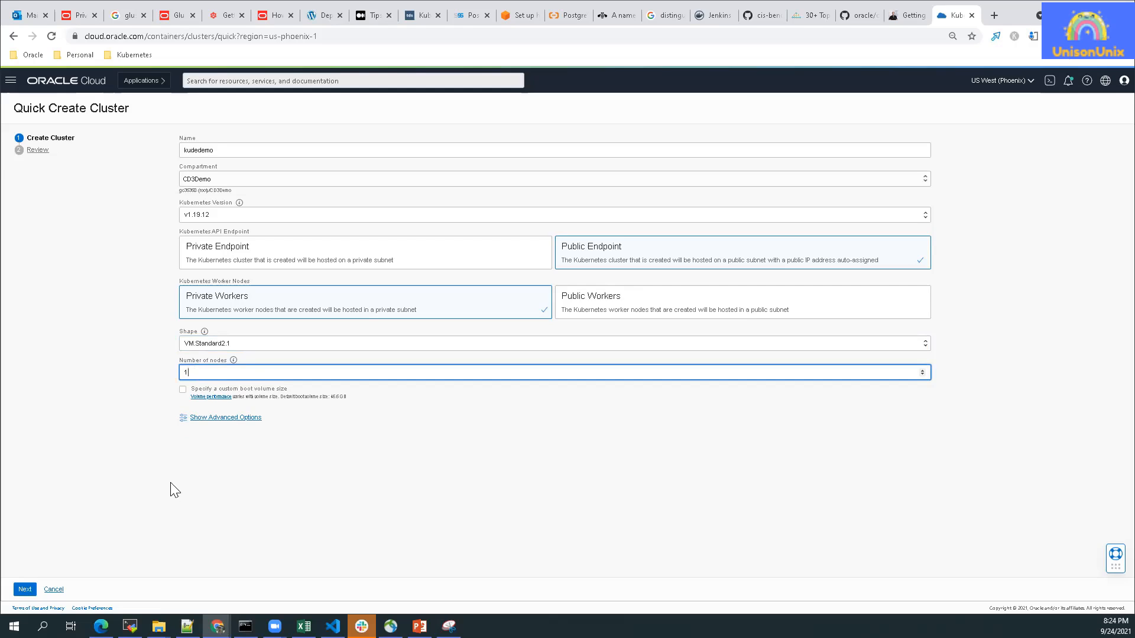
pyautogui.click(25, 589)
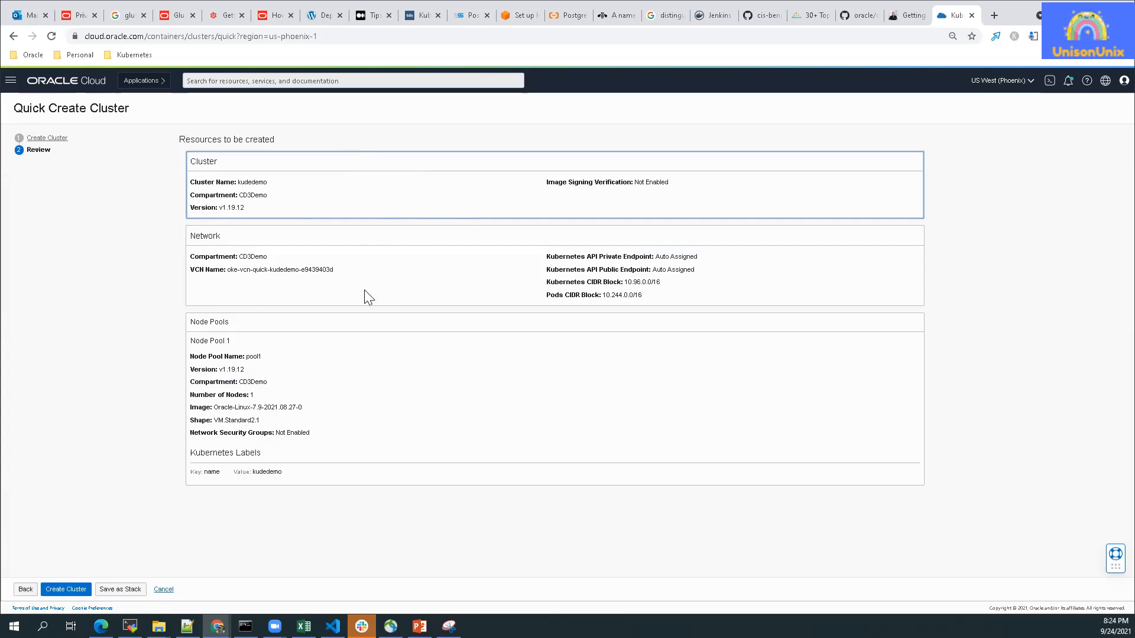
pyautogui.click(67, 590)
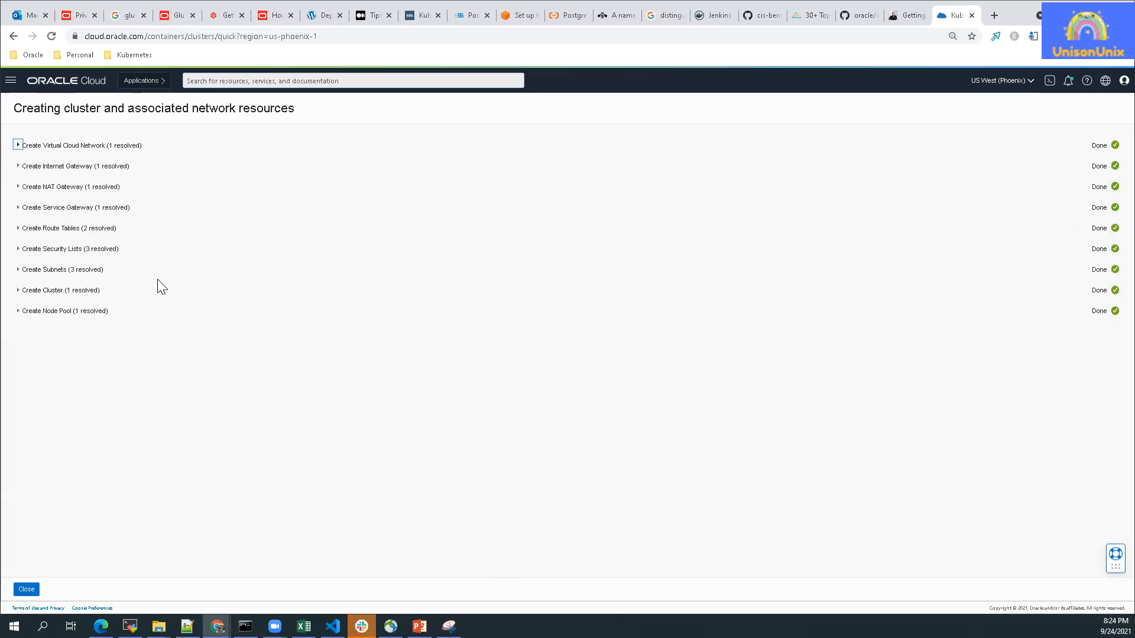
# Examine the node pool, cluster and subnet entries in the list of created resources
pyautogui.click(19, 312)
pyautogui.click(31, 291)
pyautogui.click(28, 291)
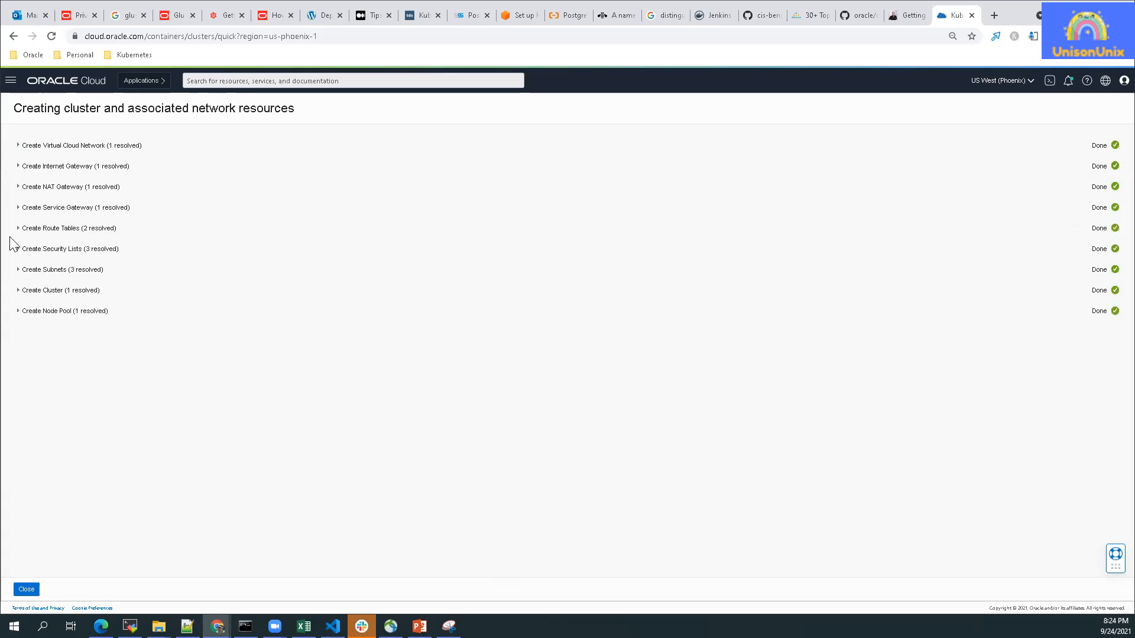
pyautogui.click(18, 270)
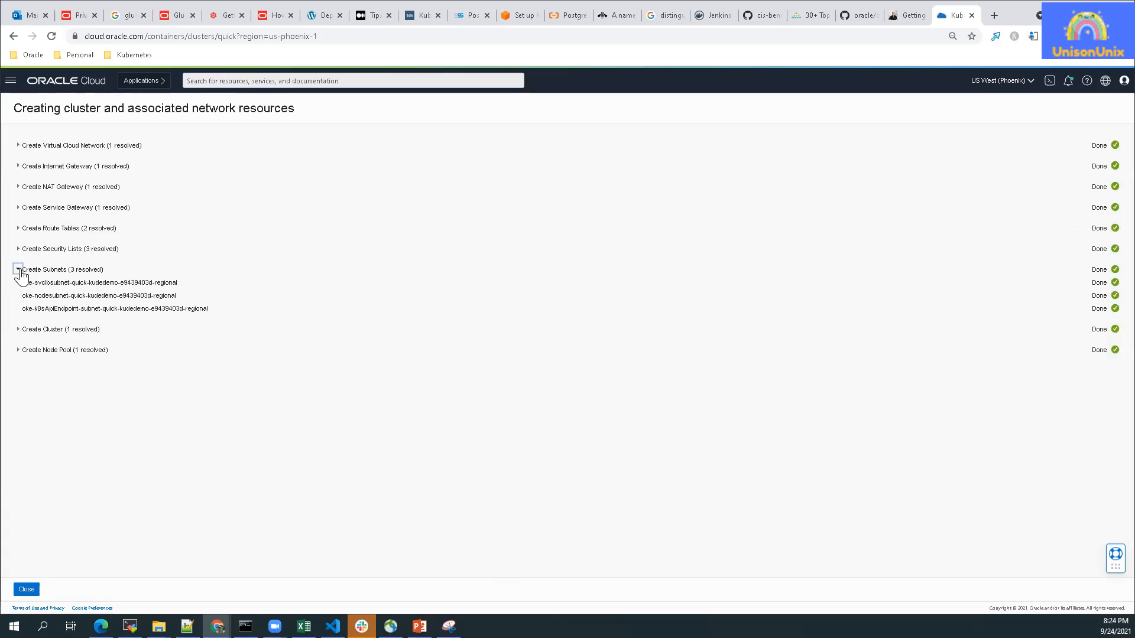
pyautogui.click(18, 270)
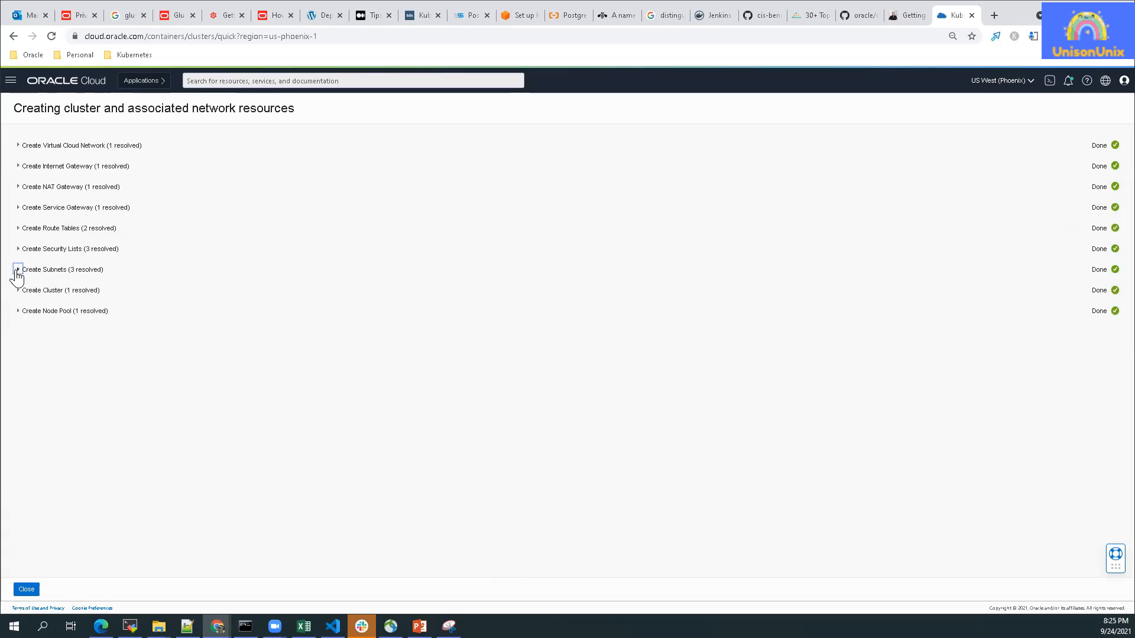
pyautogui.click(17, 270)
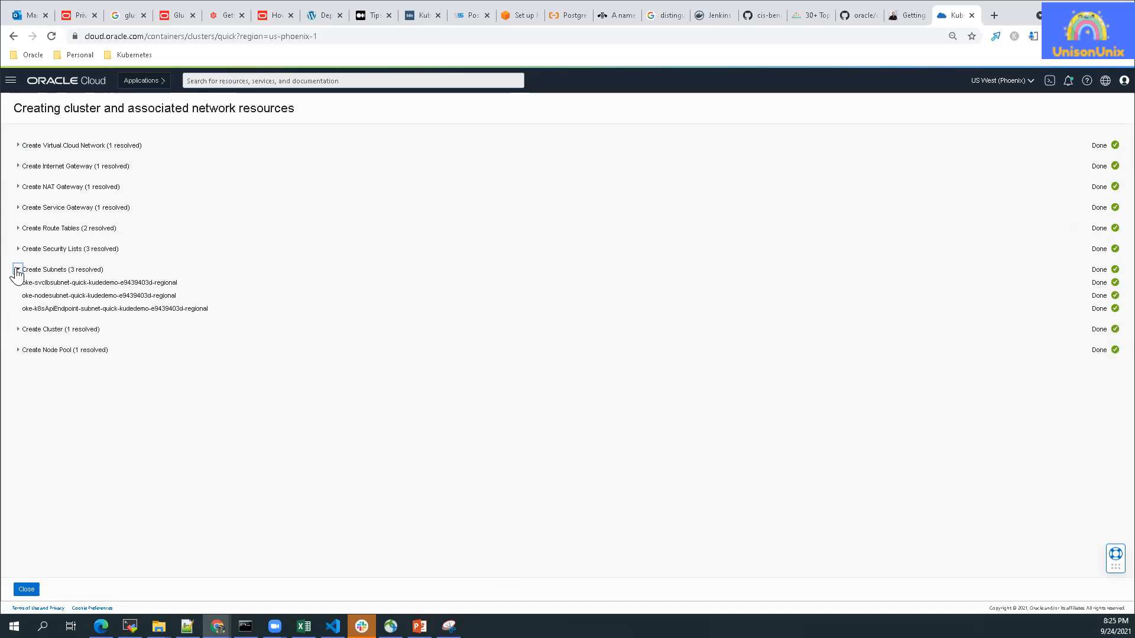
pyautogui.click(18, 270)
pyautogui.click(17, 270)
pyautogui.click(18, 271)
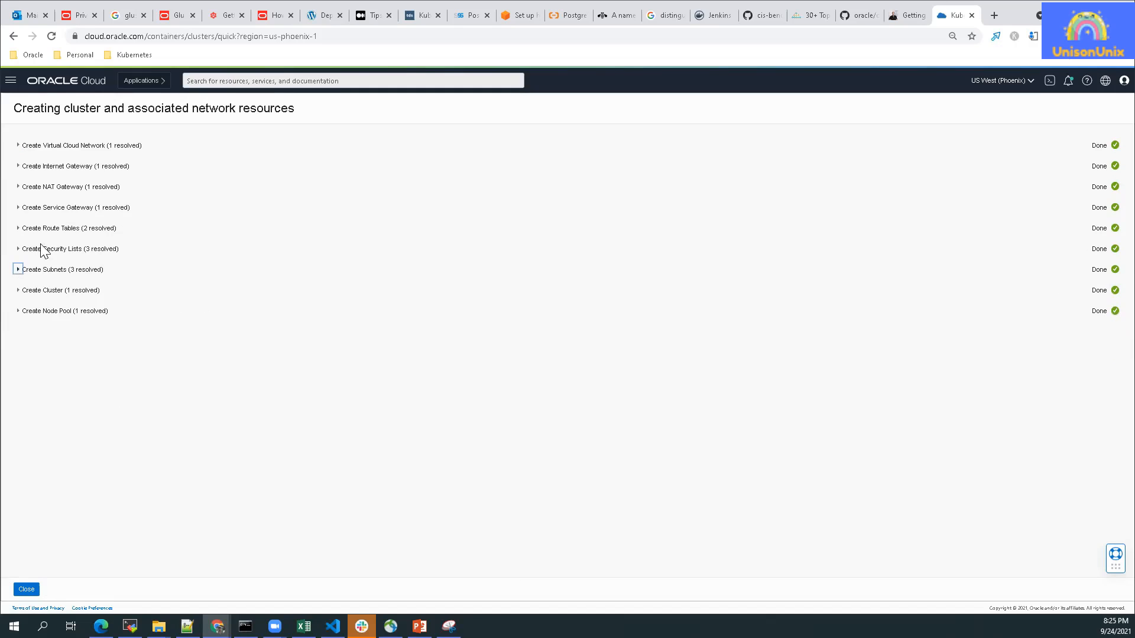
# Examine the route tables, NAT gateway and virtual cloud network entries, and close the creation summary
pyautogui.click(17, 229)
pyautogui.click(17, 228)
pyautogui.click(17, 187)
pyautogui.click(17, 187)
pyautogui.click(18, 146)
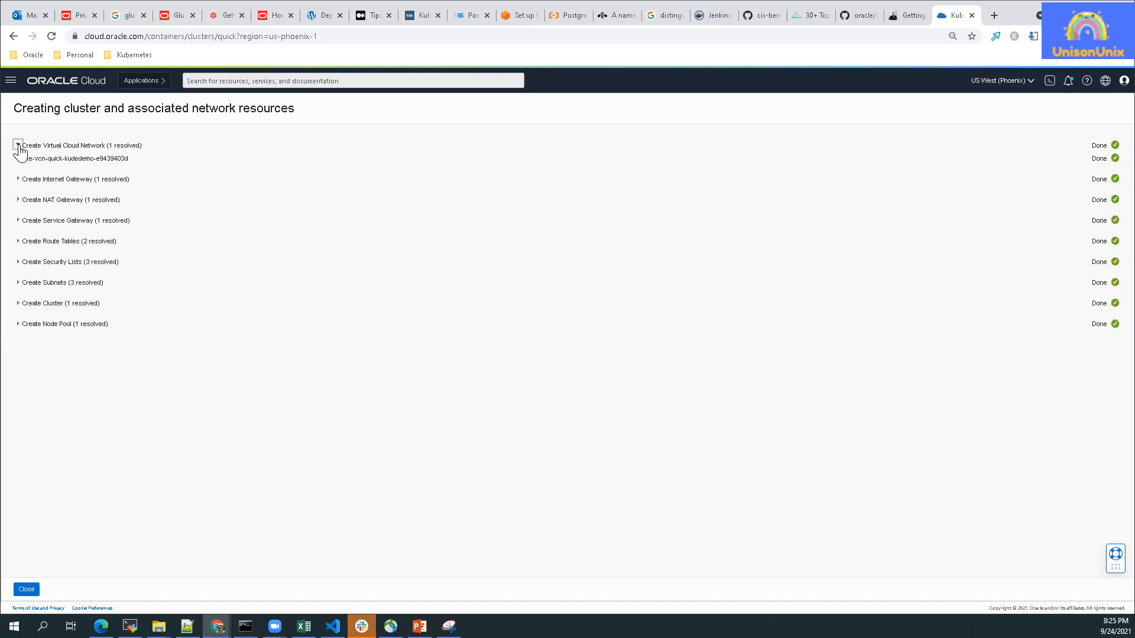
pyautogui.click(18, 145)
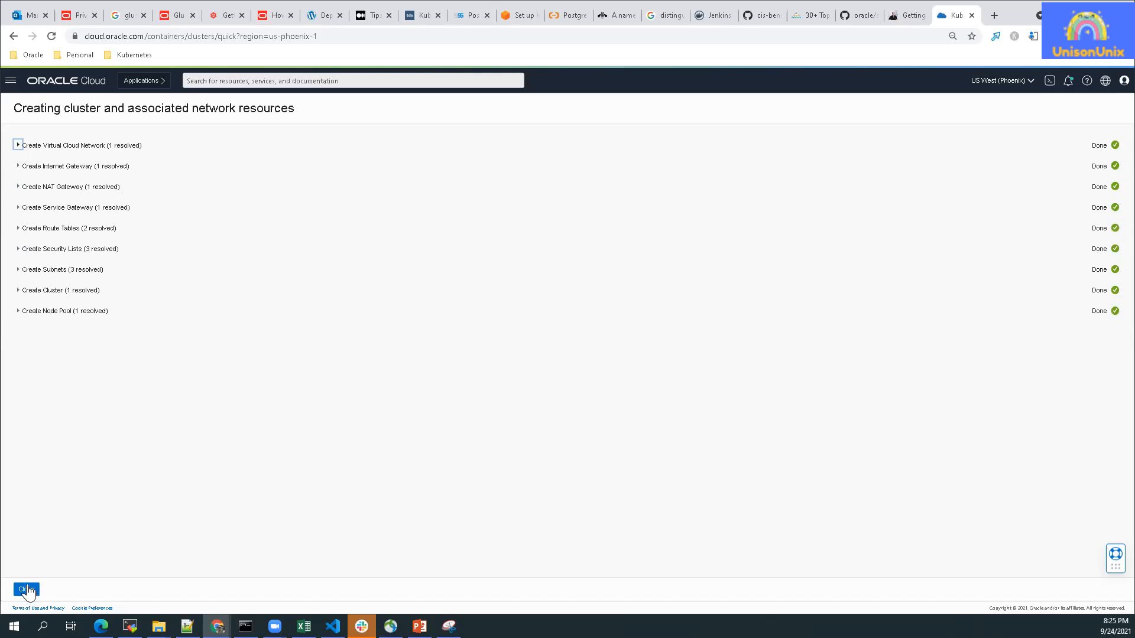
pyautogui.click(26, 589)
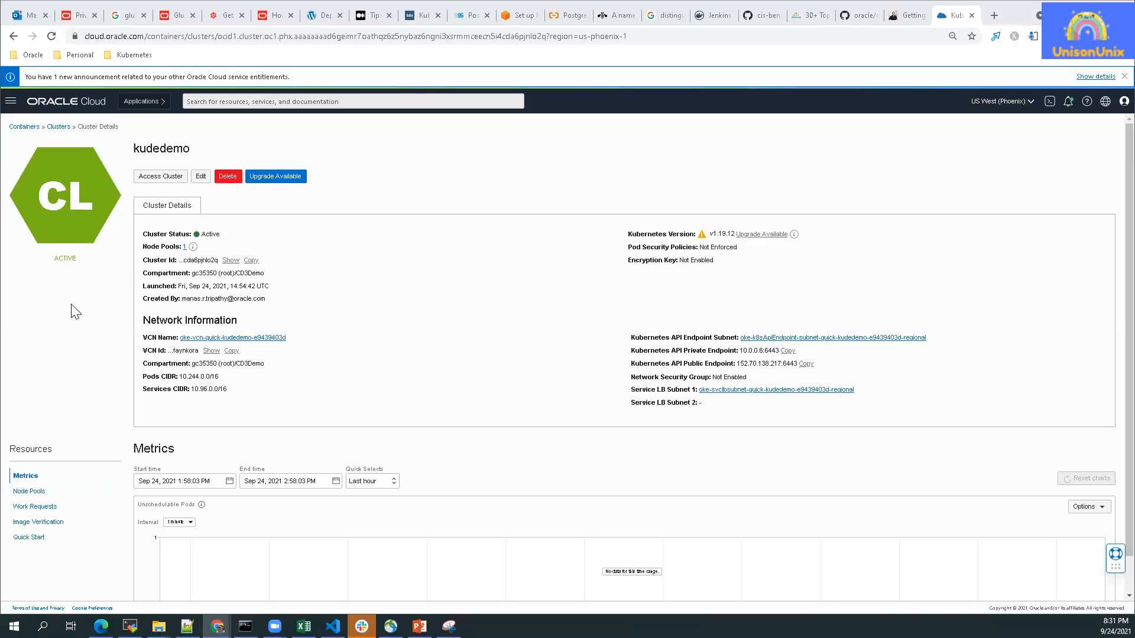
# Open node pool pool1 of the kudedemo cluster and check the condition and state of its nodes
pyautogui.click(32, 492)
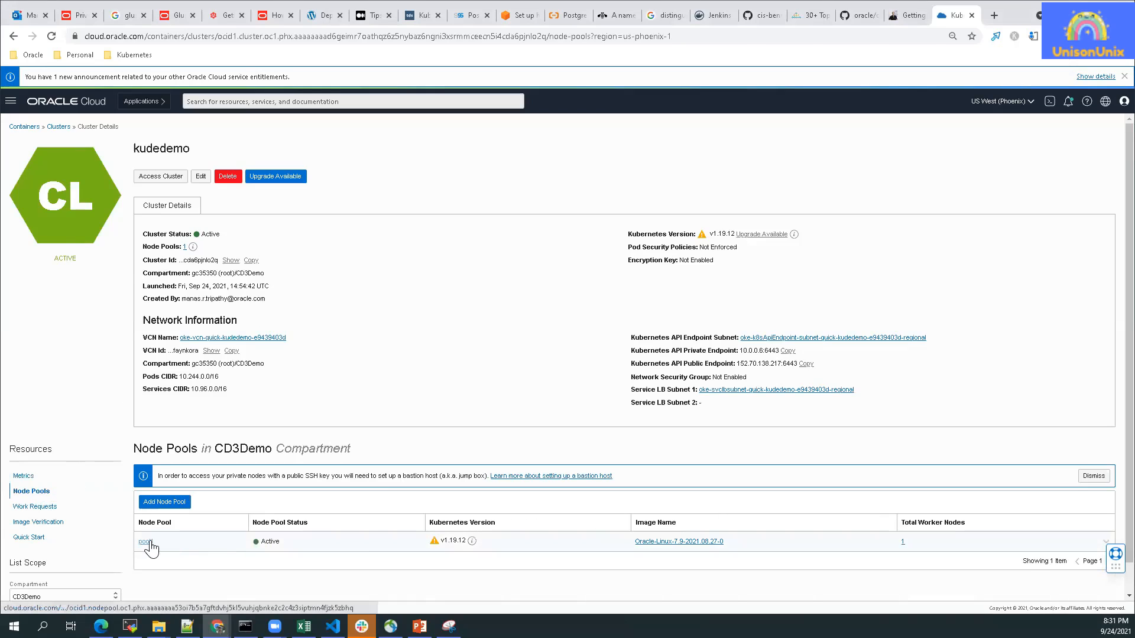
pyautogui.click(145, 541)
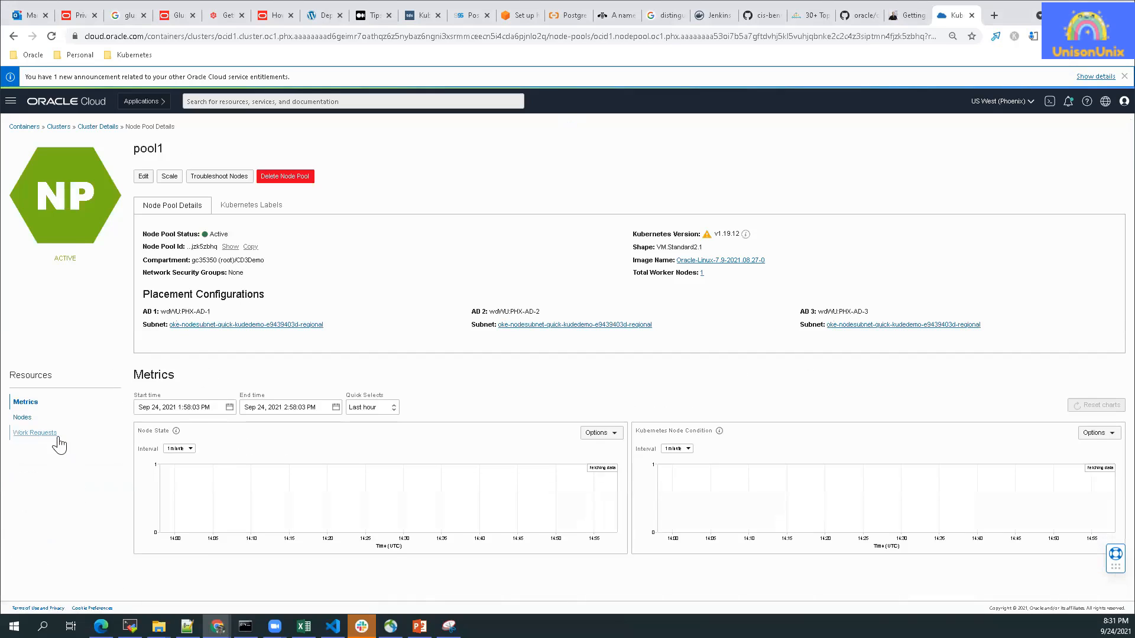
pyautogui.click(23, 418)
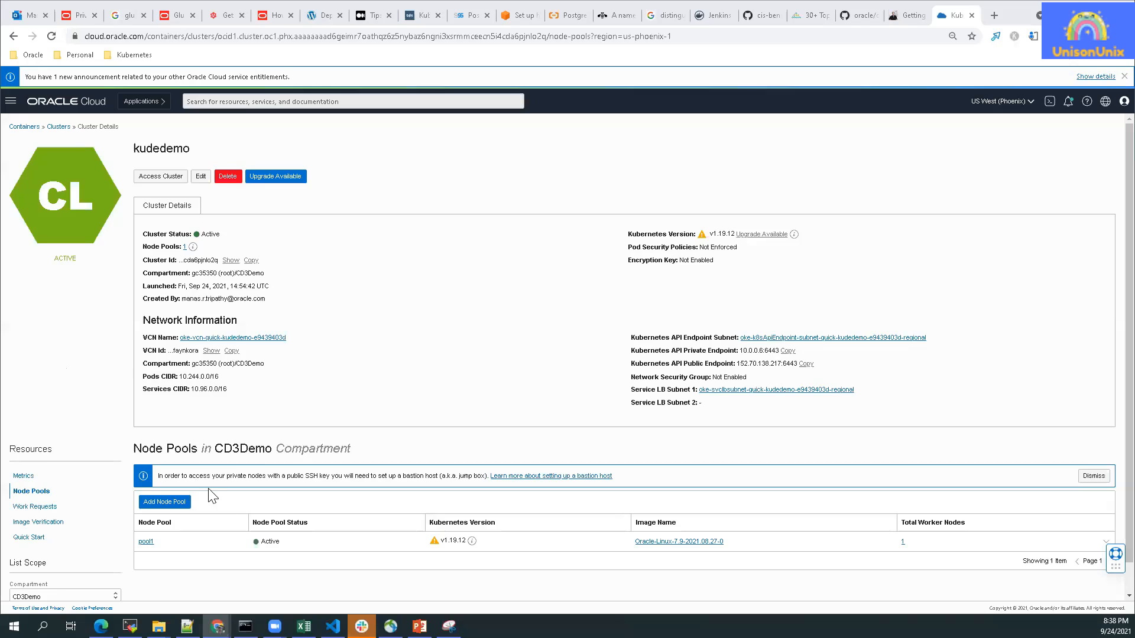
pyautogui.click(145, 542)
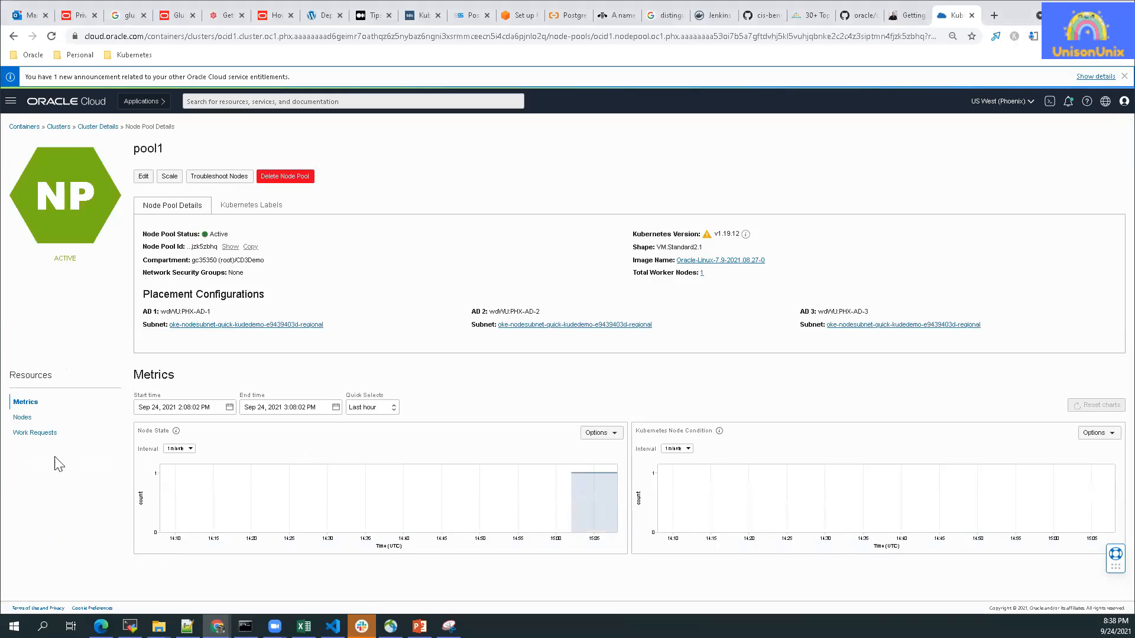
pyautogui.click(22, 418)
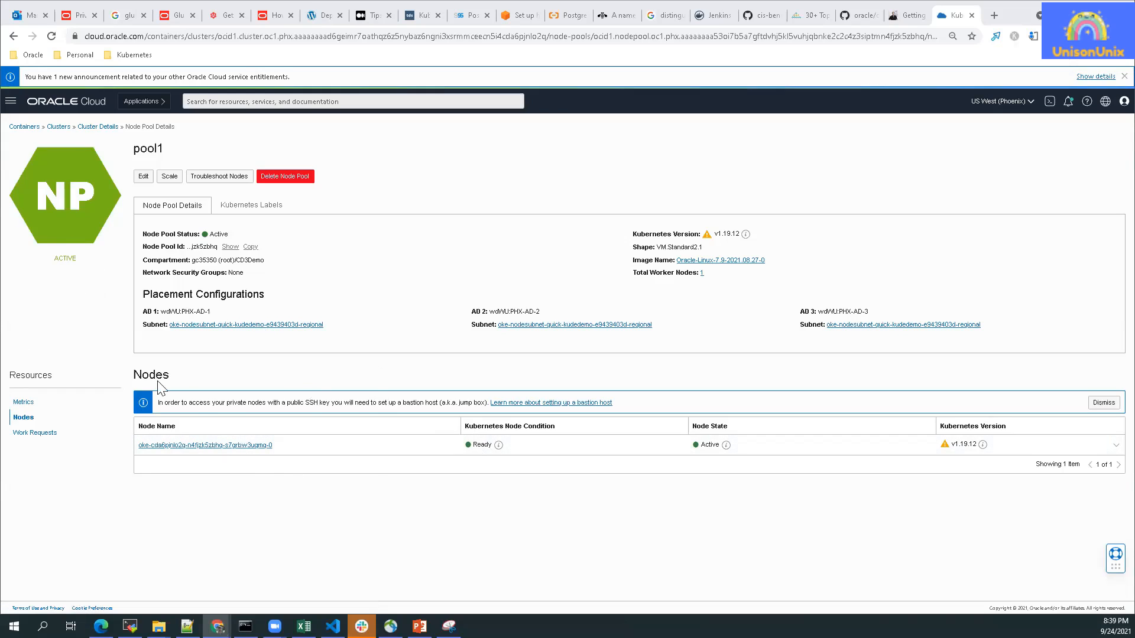
# Return to the clusters list, reopen the kudedemo cluster and show its Quick Start guide for deploying a sample app
pyautogui.click(97, 126)
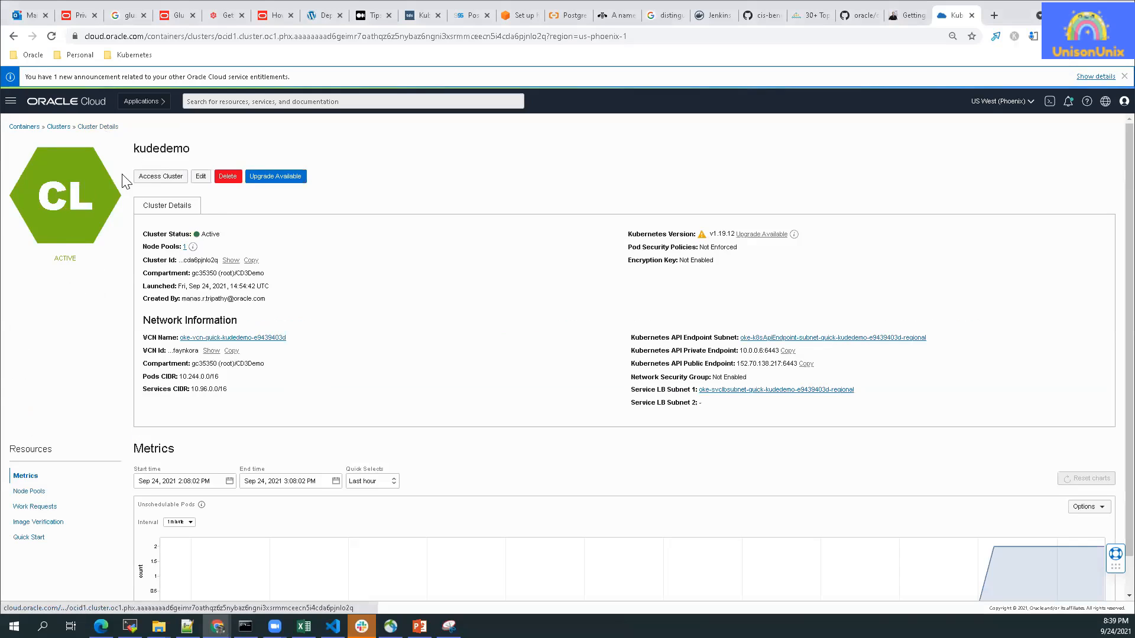
pyautogui.click(58, 128)
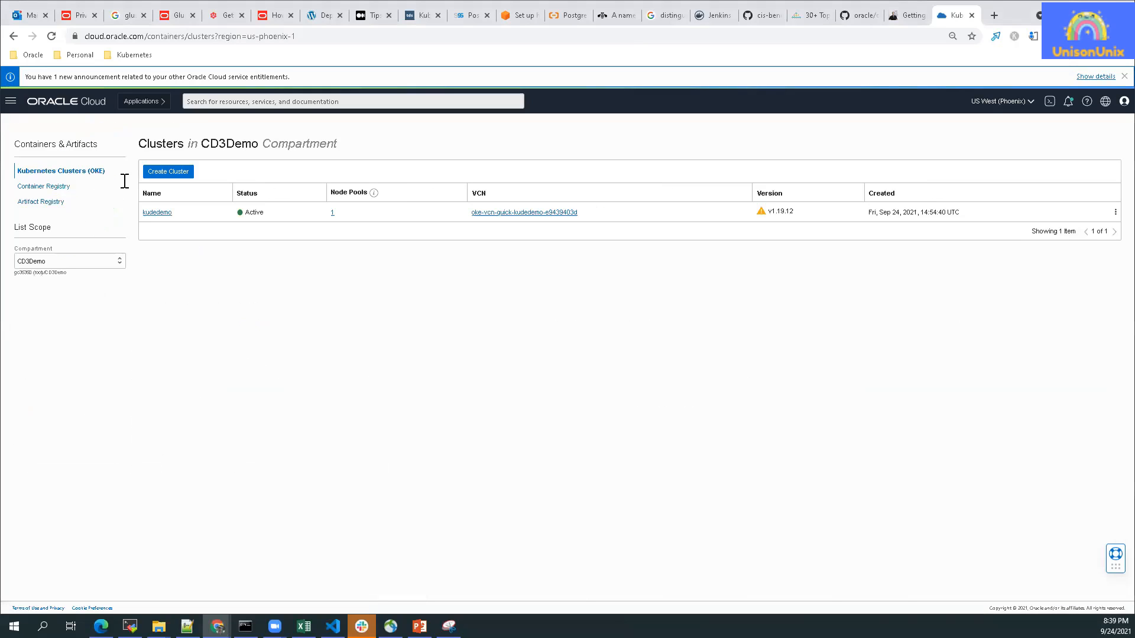
pyautogui.click(161, 213)
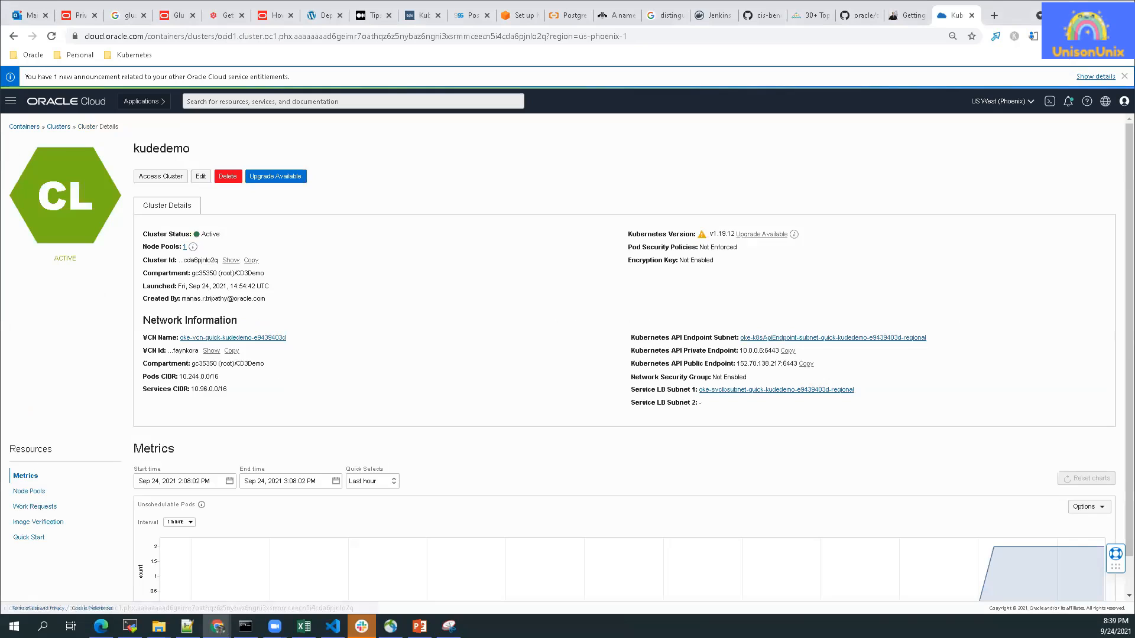
pyautogui.click(35, 539)
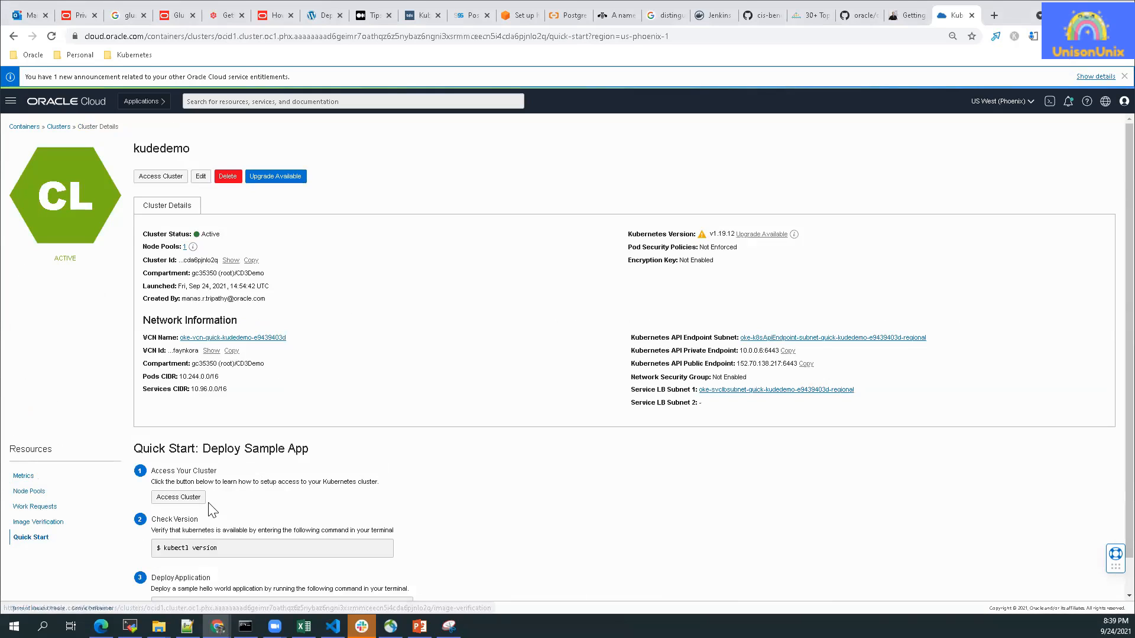